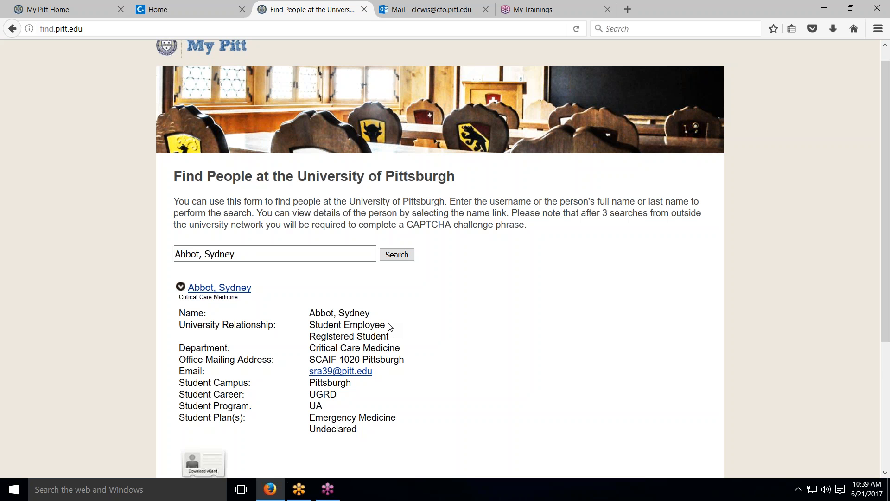
Replace the name in Pitt Find People with another student's name, search, then go back to the Concur home tab
left_click_drag(249, 250, 169, 250)
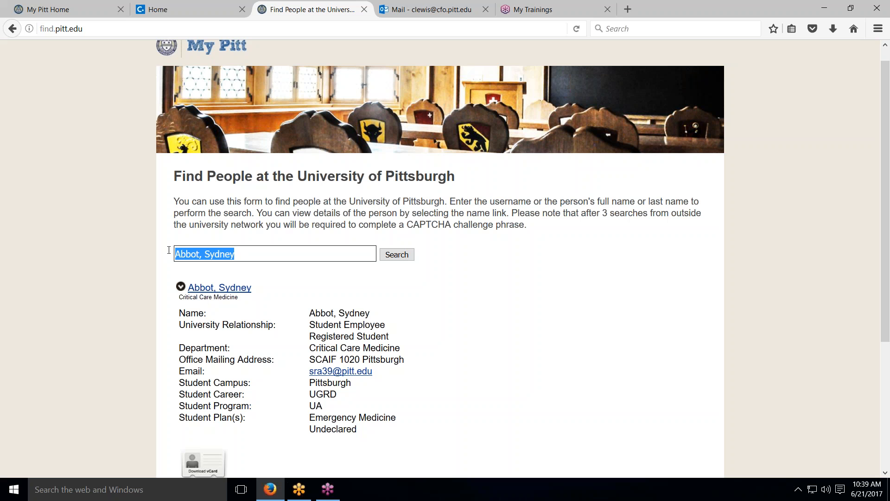
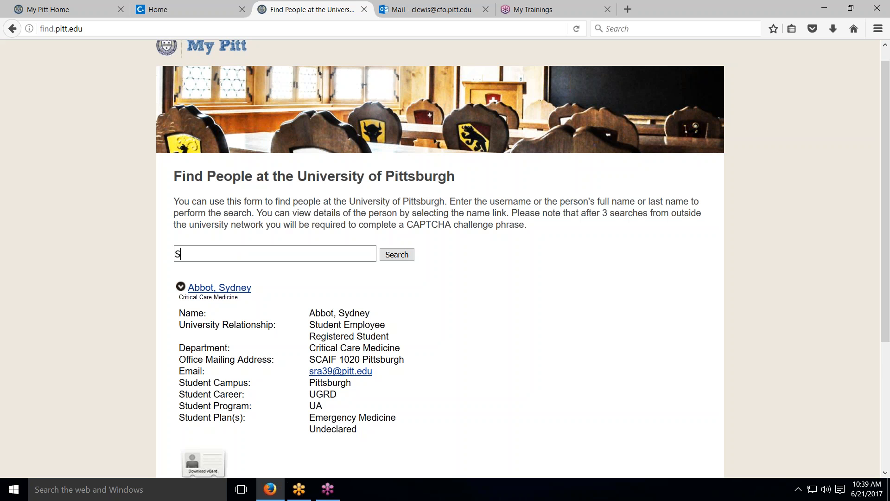
left_click(397, 258)
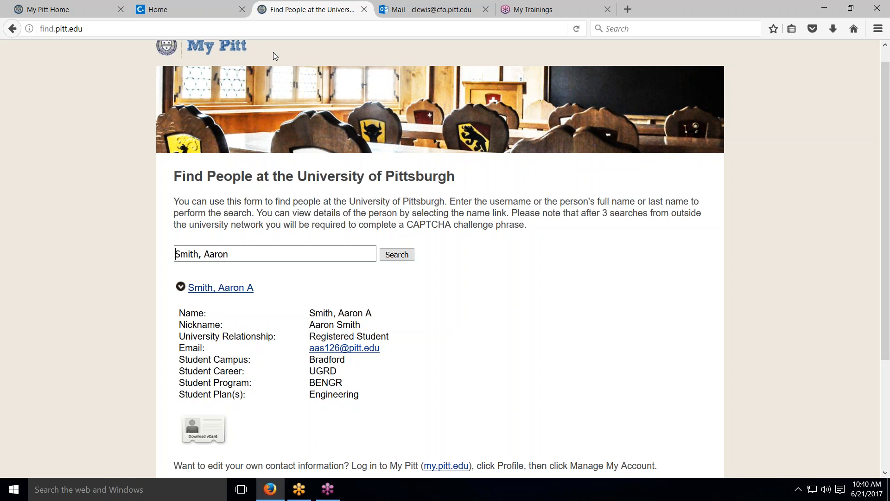
left_click(167, 9)
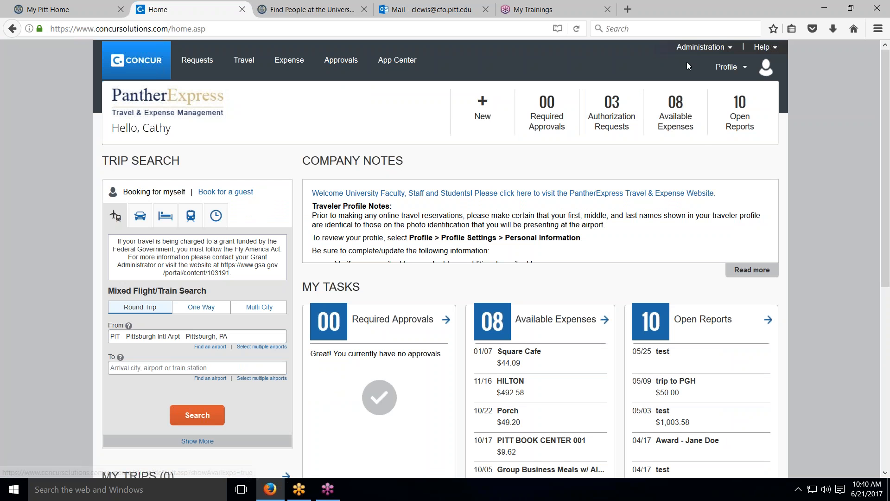
Open Profile Settings to view Company Information, then the Expense Information page
left_click(737, 69)
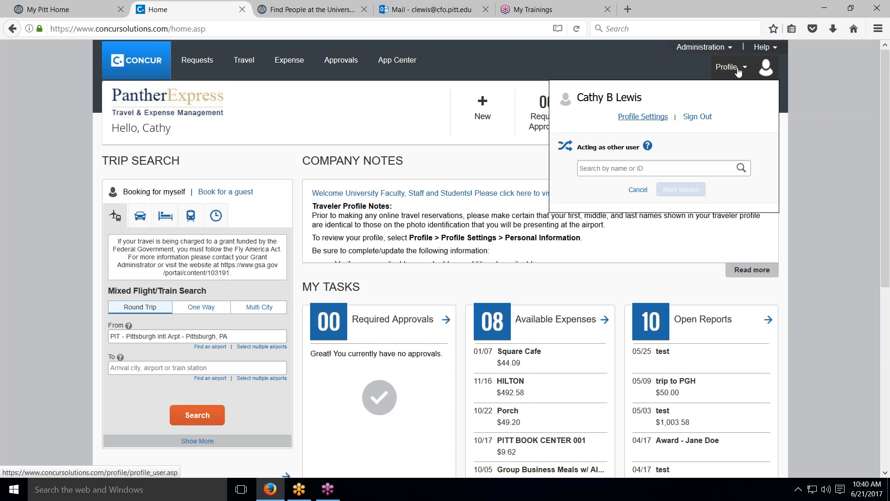
left_click(647, 117)
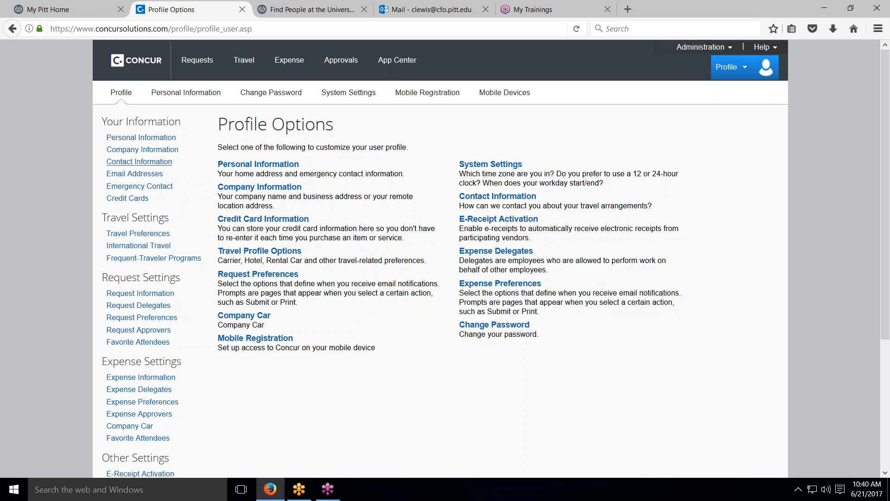
left_click(143, 149)
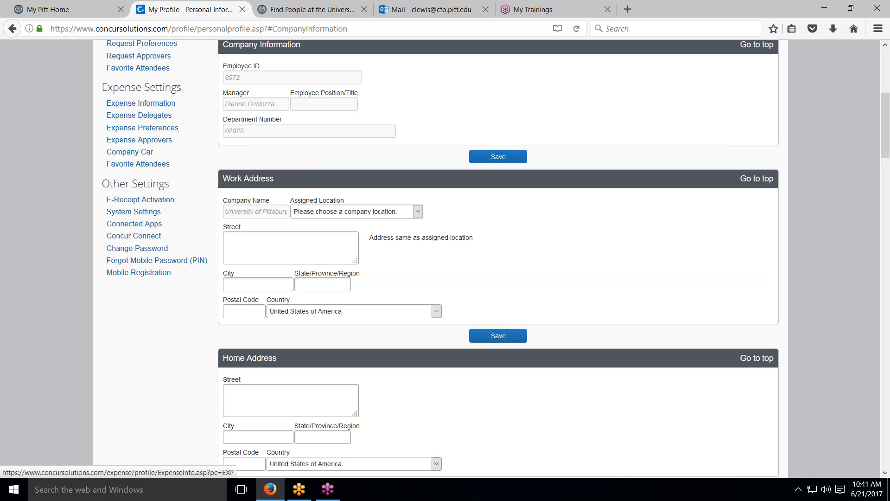
left_click(137, 103)
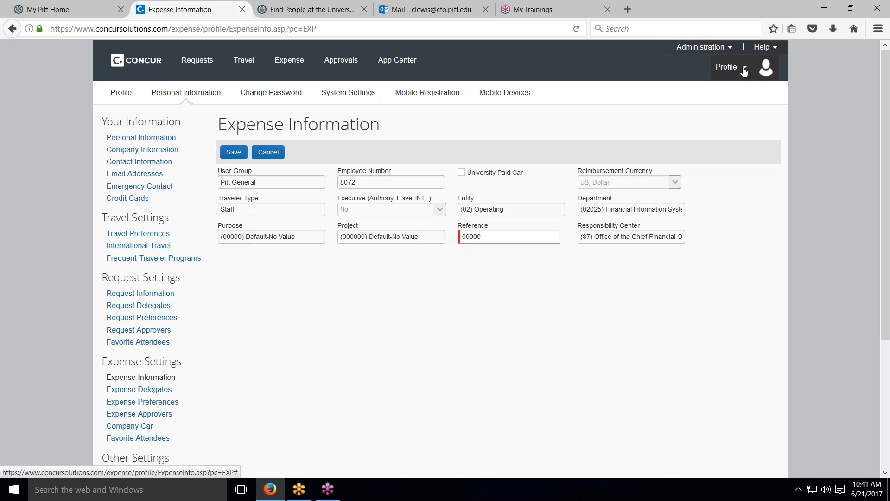
Return to the Profile Options overview through Profile Settings
left_click(744, 71)
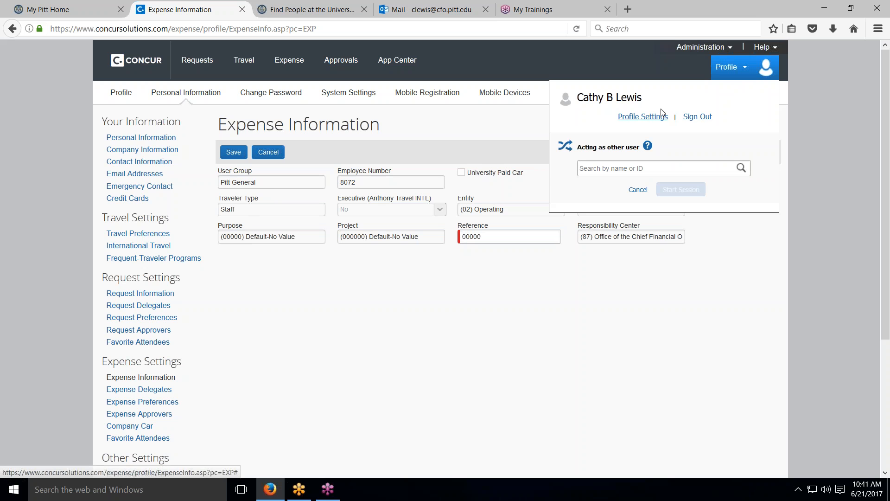
left_click(636, 120)
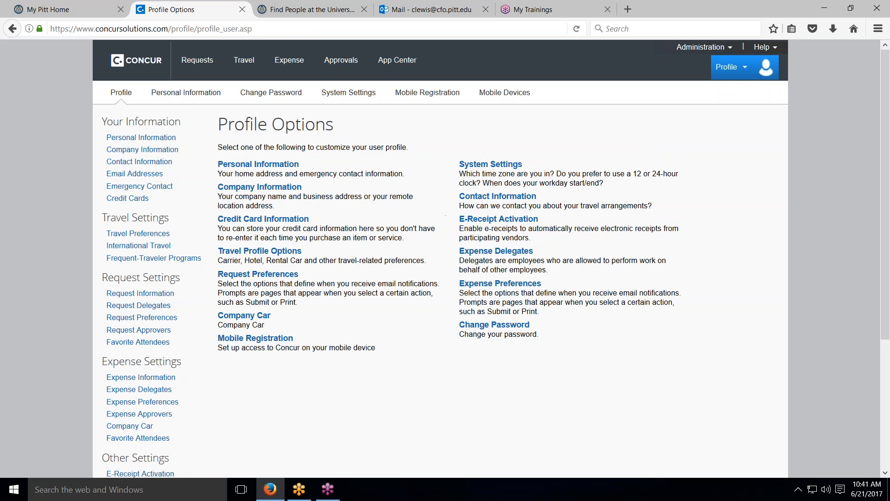
Sign out and sign back in with the test student's user name and password
left_click(724, 69)
left_click(698, 117)
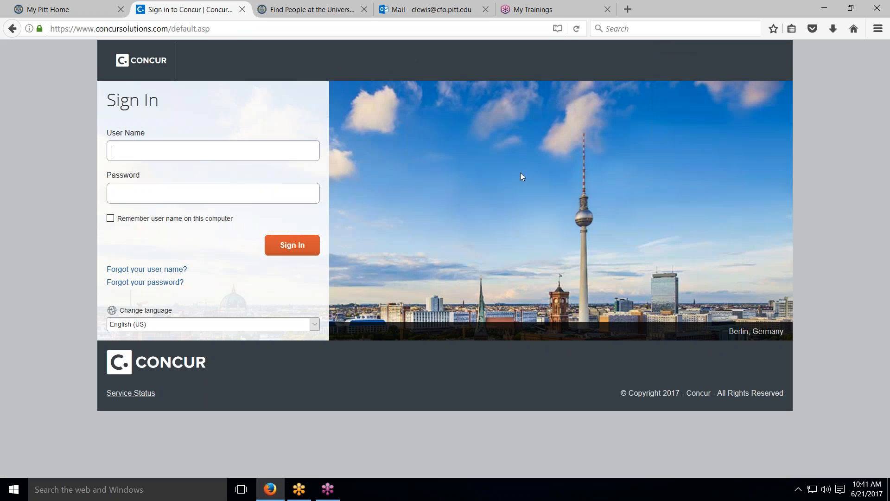
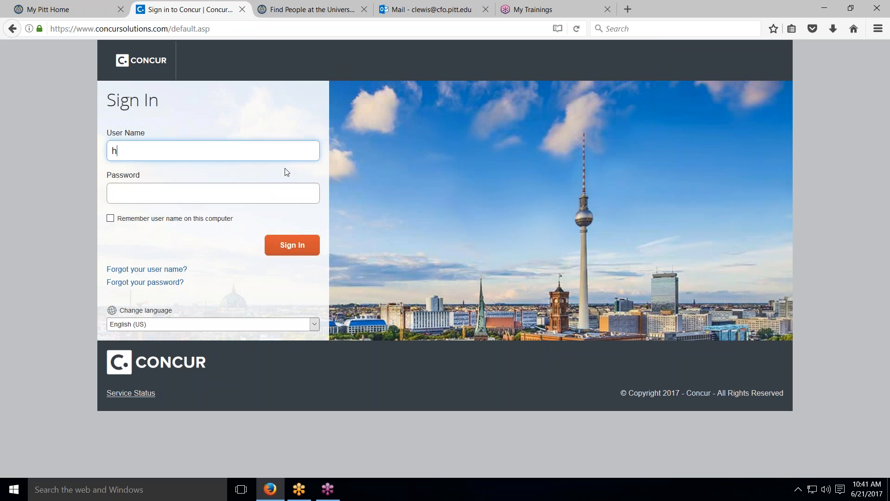
key("Tab")
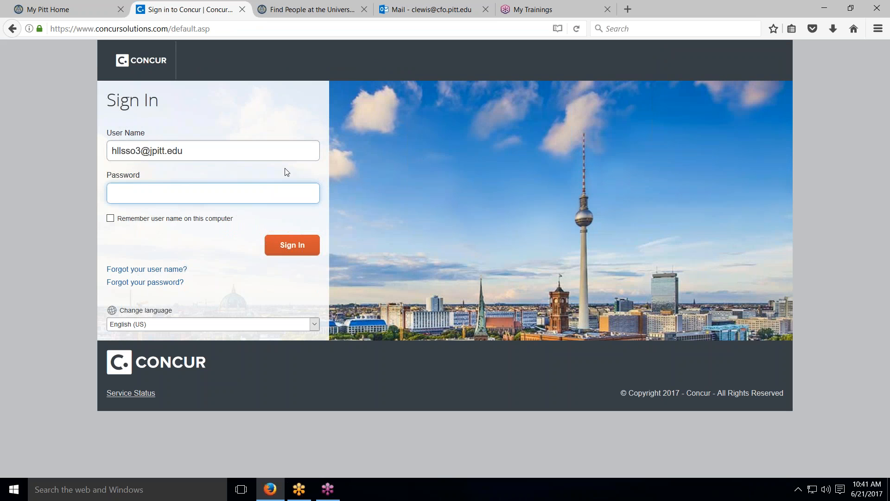
left_click(150, 151)
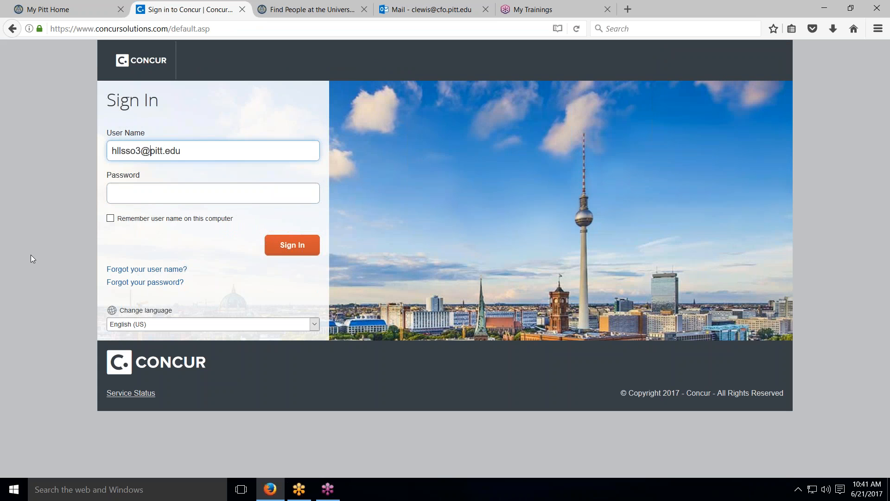
left_click(121, 196)
type("••••••••••")
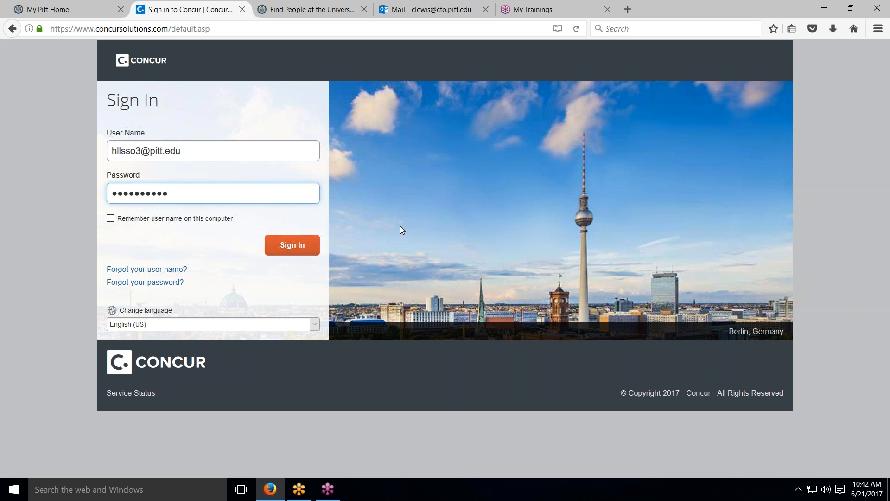
left_click(304, 248)
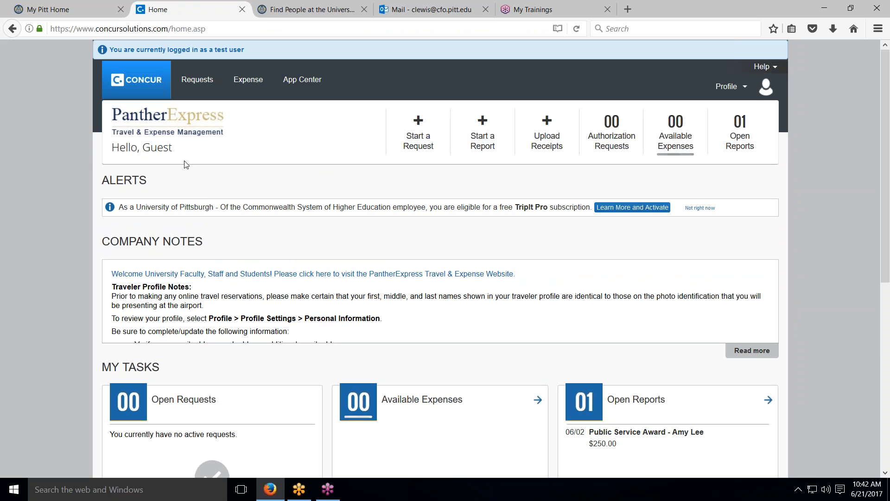
Show the test user's Expense Information: traveler type Student, responsibility center (05) Student Affairs
left_click(745, 92)
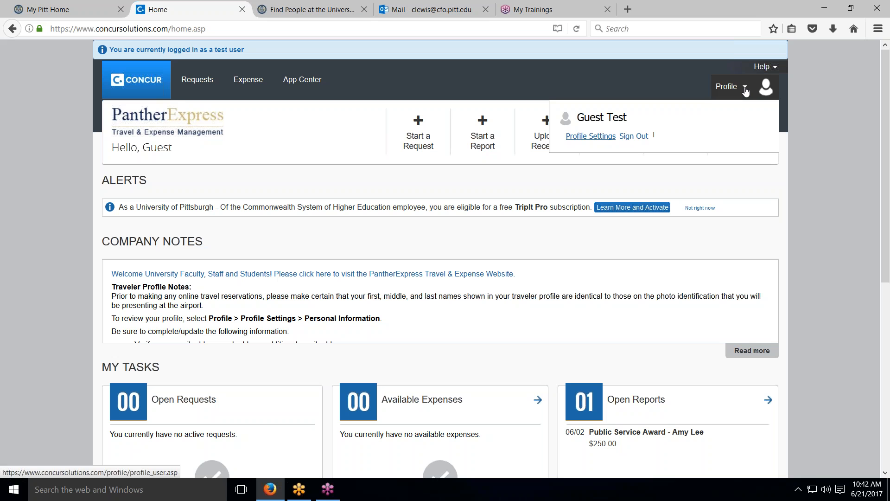
left_click(590, 137)
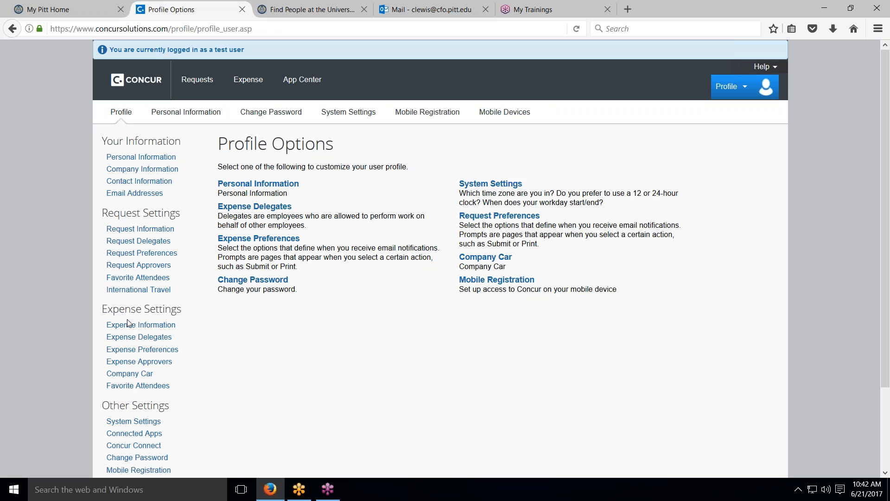
left_click(141, 325)
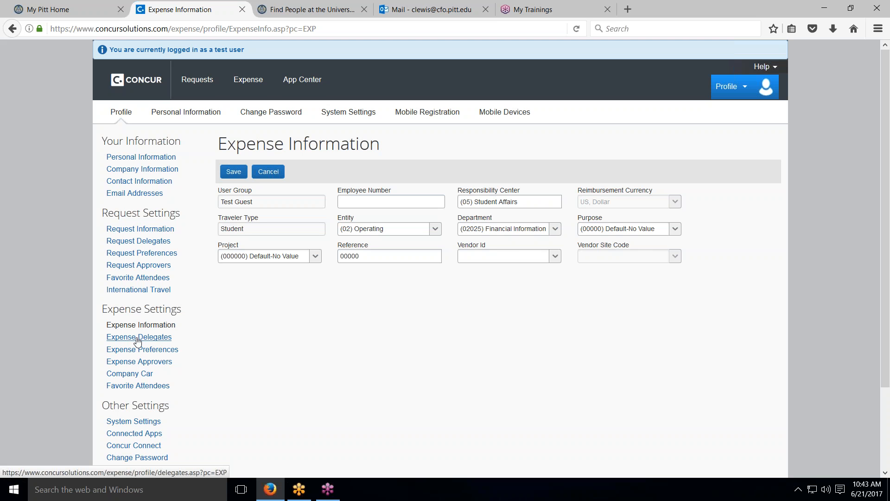
Review the Expense Delegates table showing the one delegate's prepare, submit and receipt permissions
left_click(137, 342)
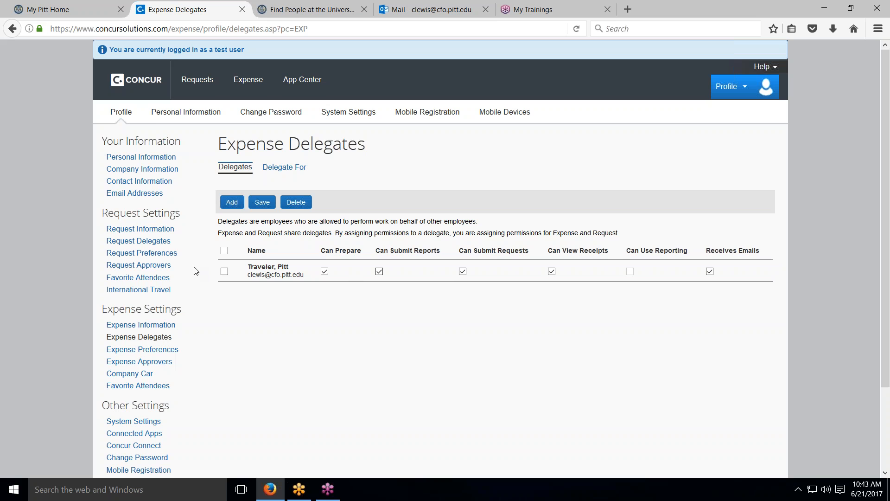
scroll(137, 323, "down", 1)
scroll(137, 323, "down", 3)
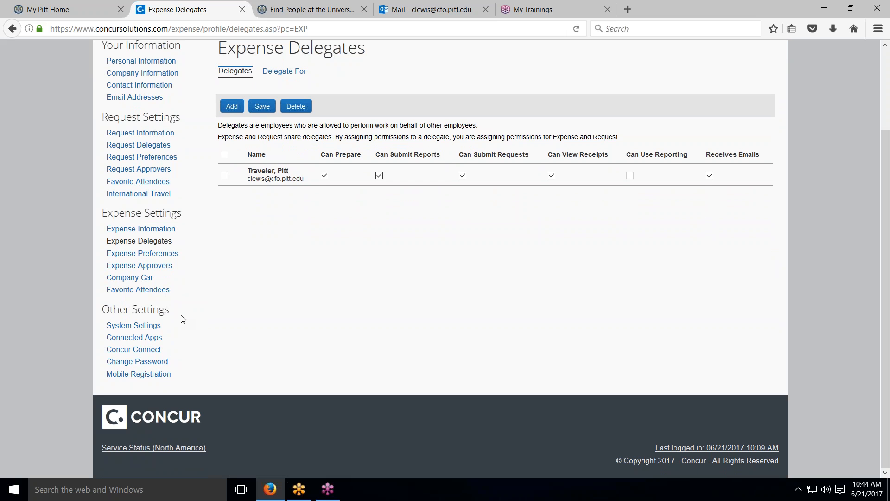
Check Mobile Registration, then go to Manage Expenses showing the $250.00 and $1,400.00 reports
left_click(140, 377)
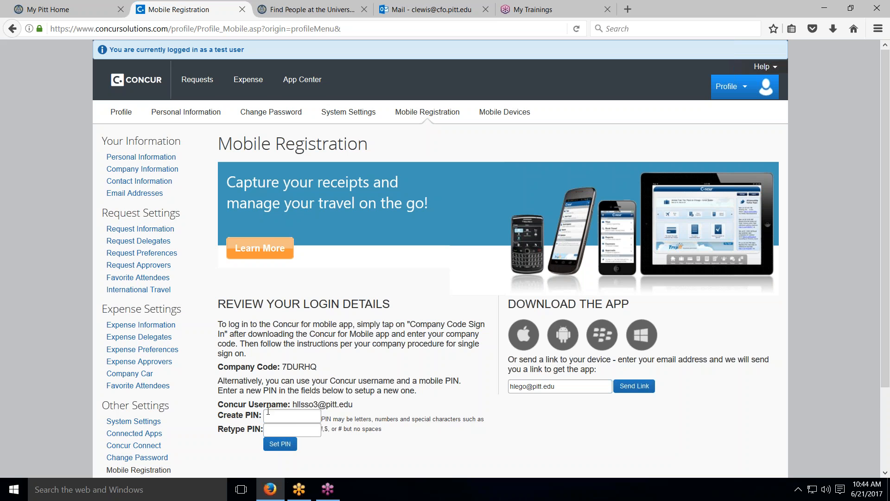
scroll(224, 423, "down", 3)
scroll(224, 422, "up", 3)
left_click(251, 83)
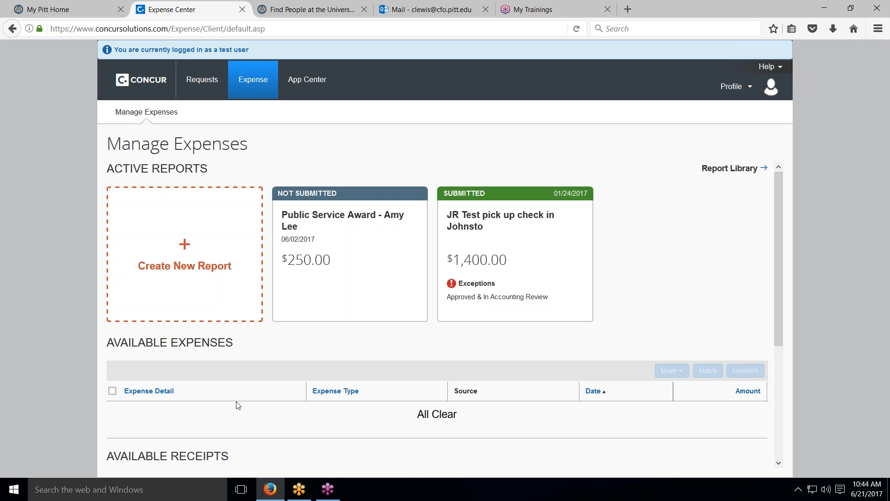
Check the W9 receipt under Available Receipts and close the Upload New Receipt window unused
scroll(237, 405, "down", 3)
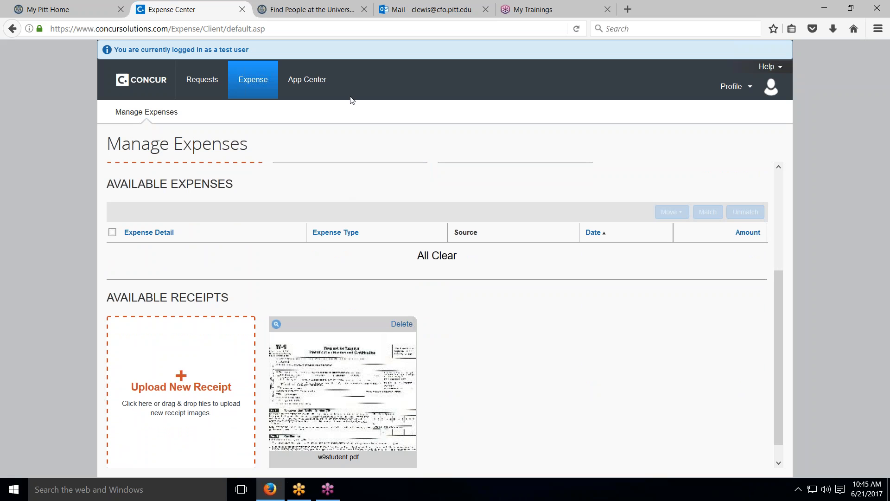
scroll(341, 212, "up", 3)
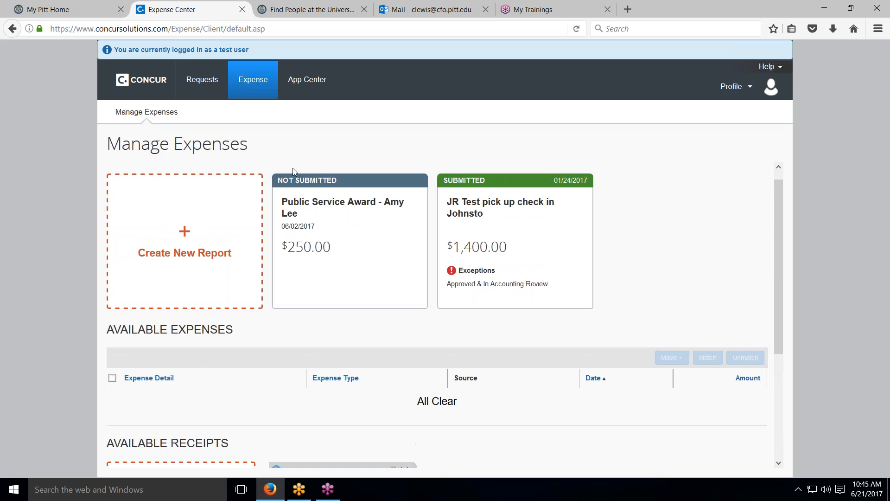
scroll(332, 367, "down", 3)
scroll(331, 367, "down", 2)
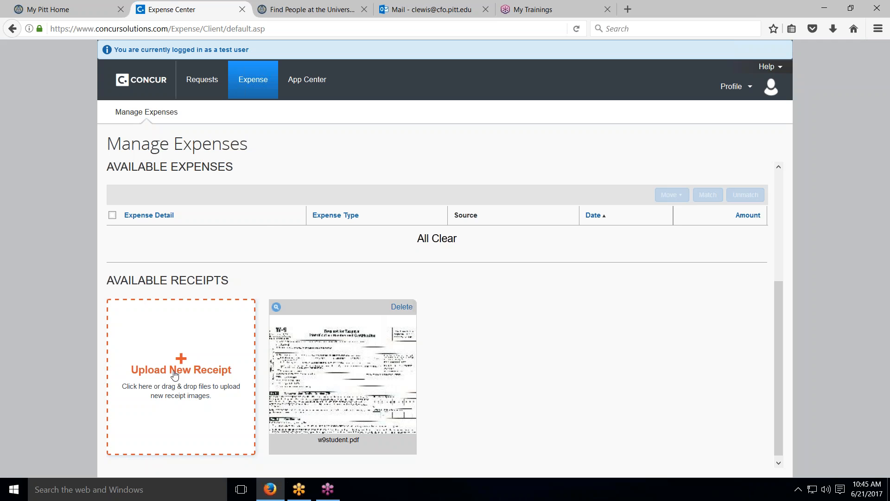
left_click(174, 374)
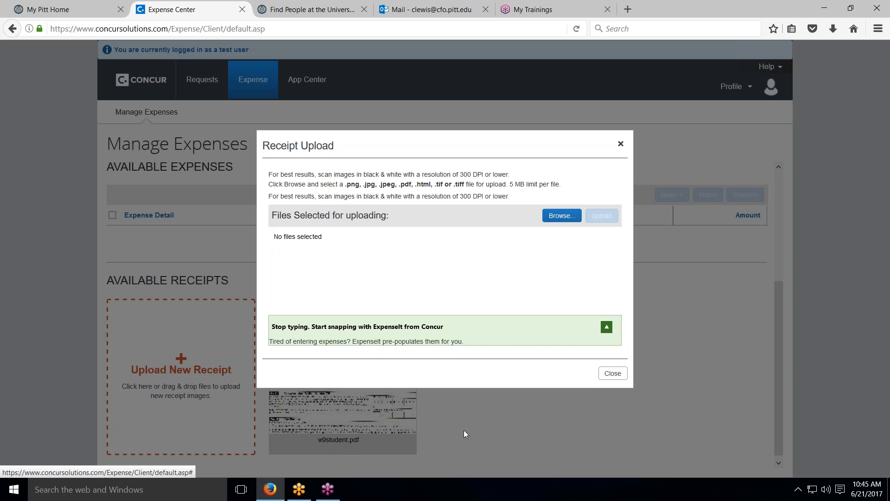
left_click(612, 373)
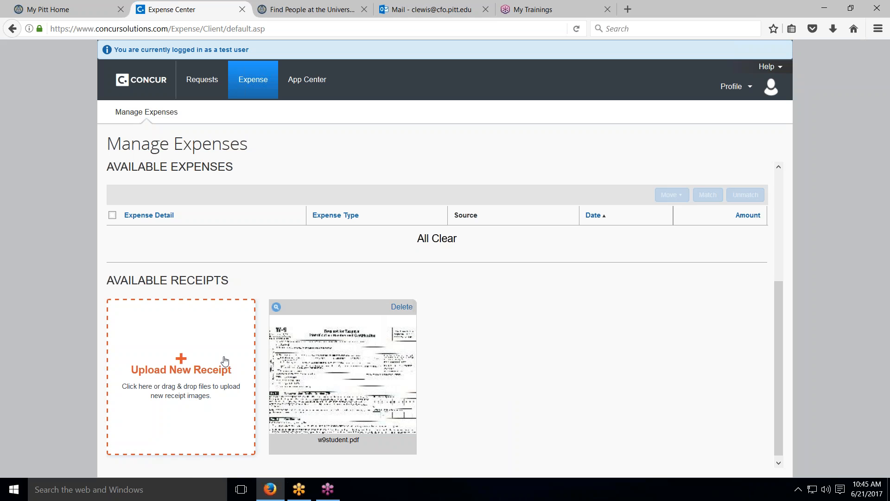
Sign out of the test user's session
scroll(236, 357, "up", 4)
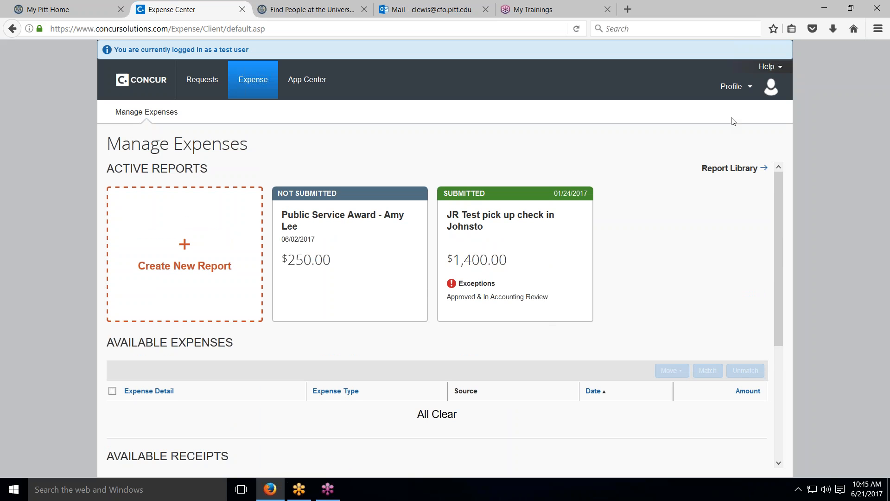
left_click(752, 90)
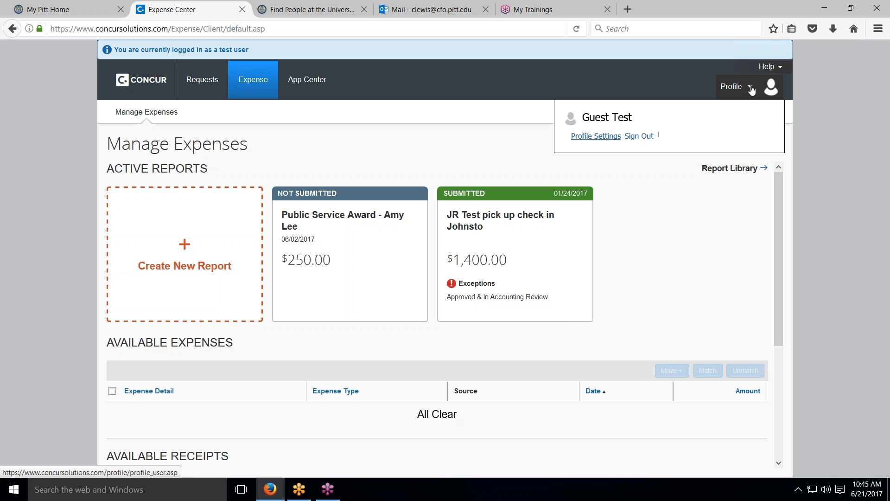
left_click(639, 137)
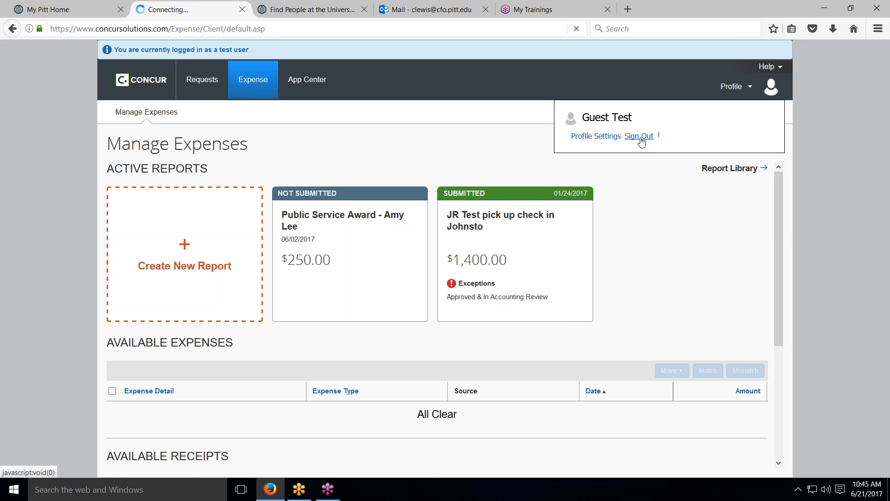
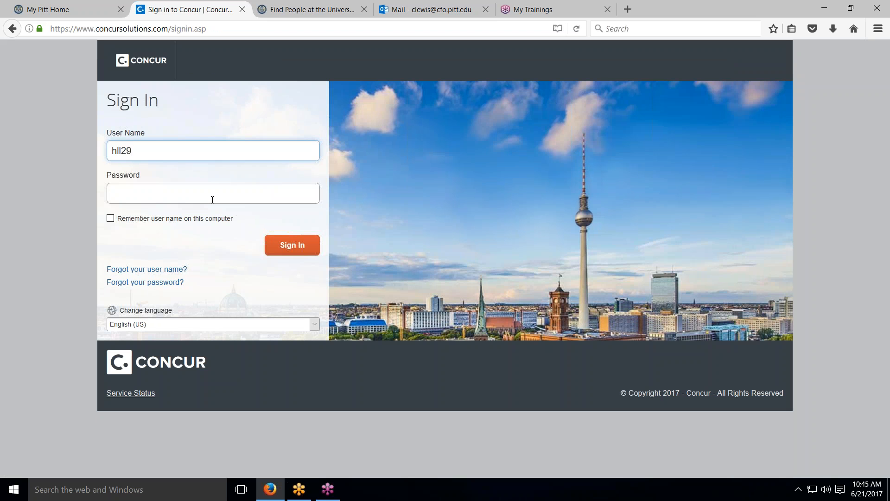
Sign in with the administrator's university user name and password
left_click(212, 199)
type("•••••••")
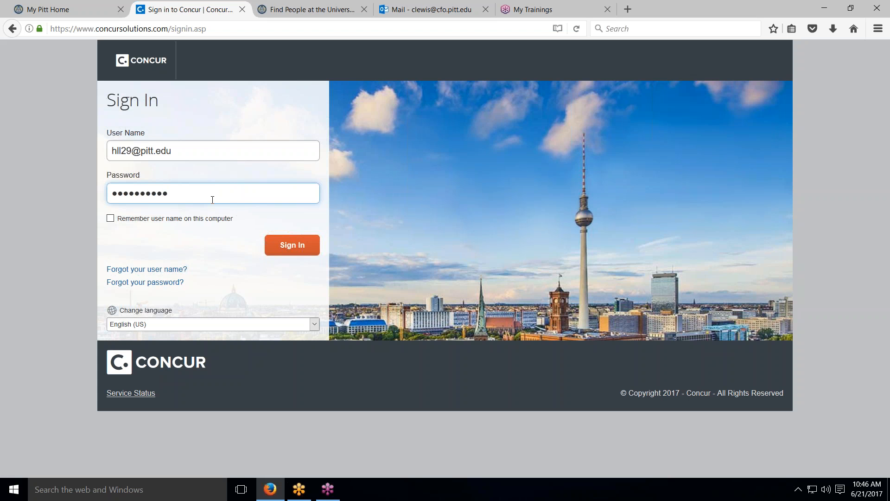
left_click(286, 244)
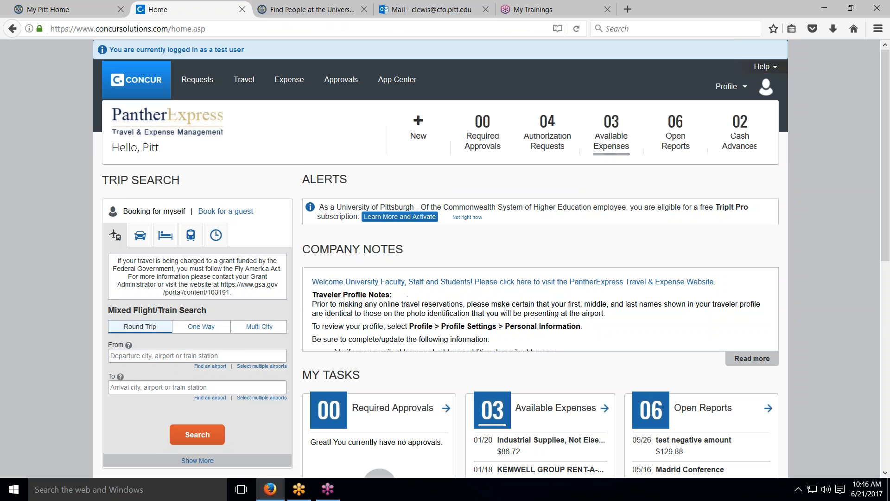
left_click(398, 133)
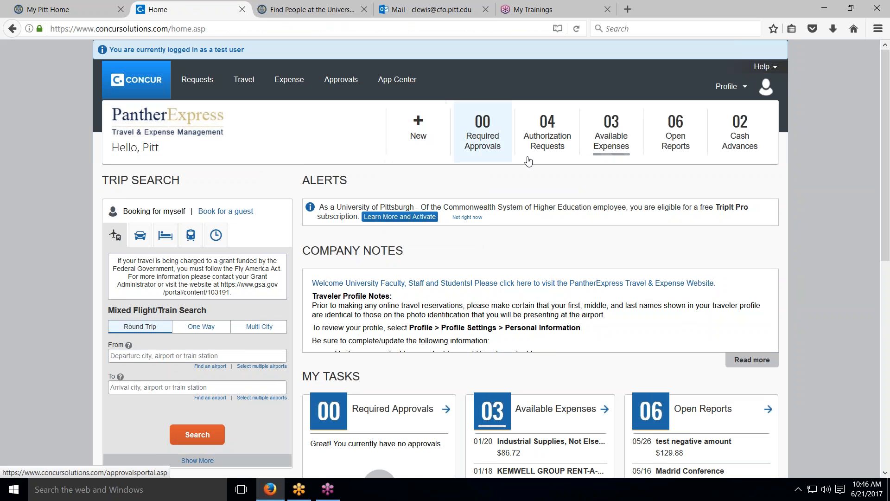
left_click(745, 87)
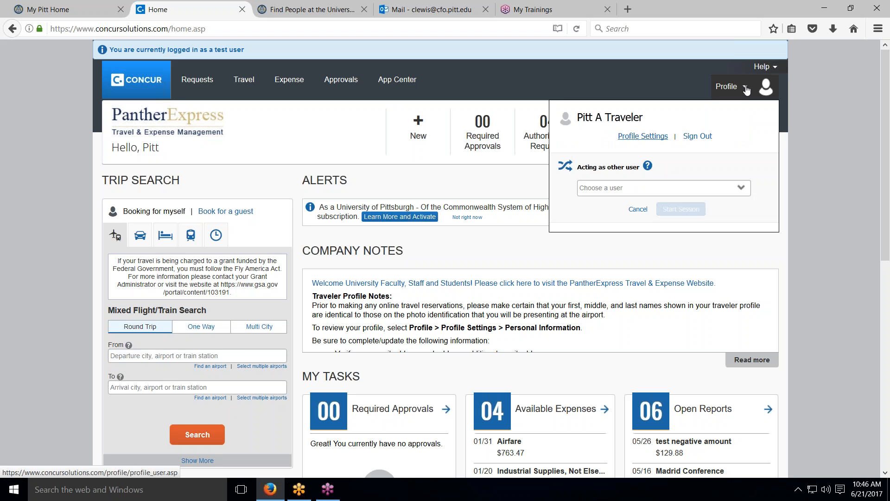
Act as the test guest student user and start that session
left_click(742, 185)
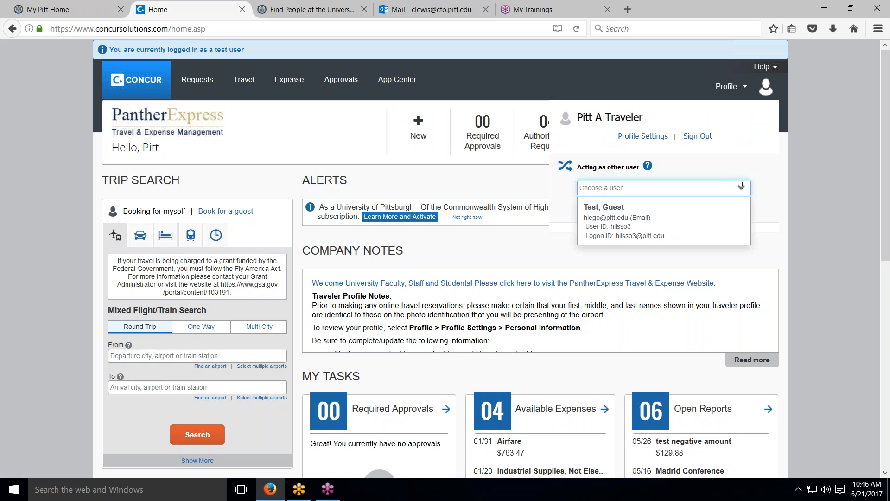
left_click(587, 225)
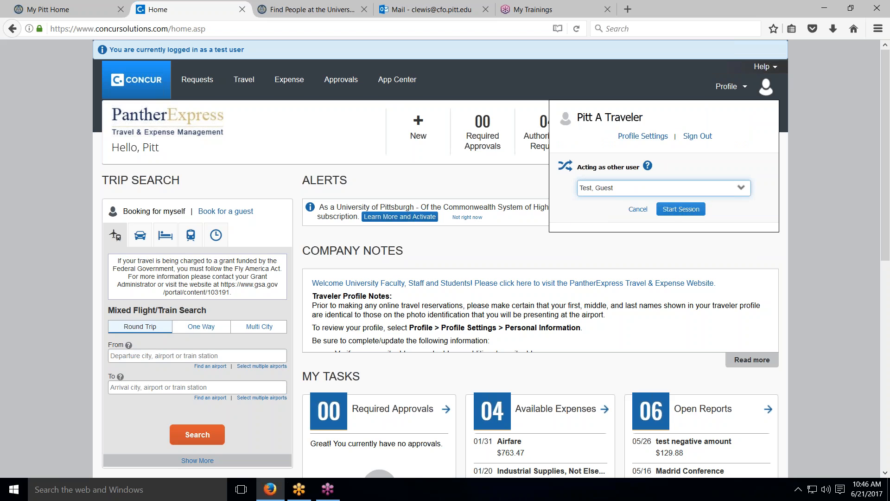
left_click(682, 211)
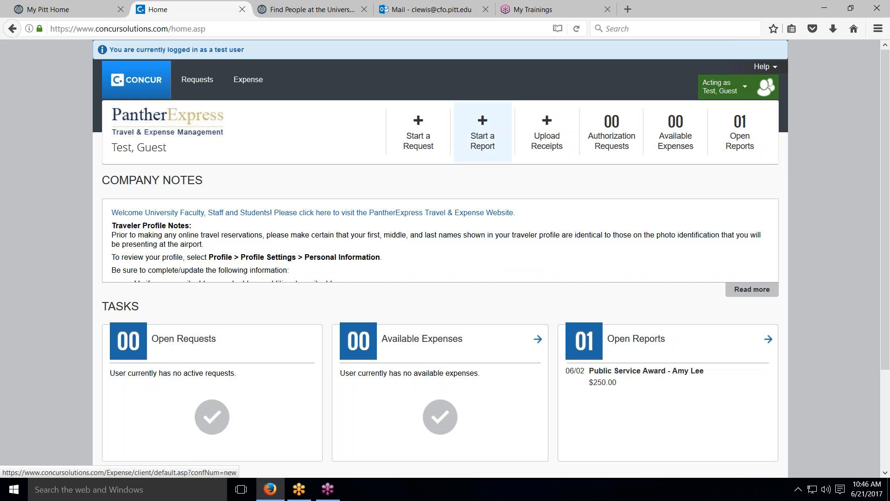
Open the test student's not-submitted Public Service Award report from Open Reports
left_click(745, 137)
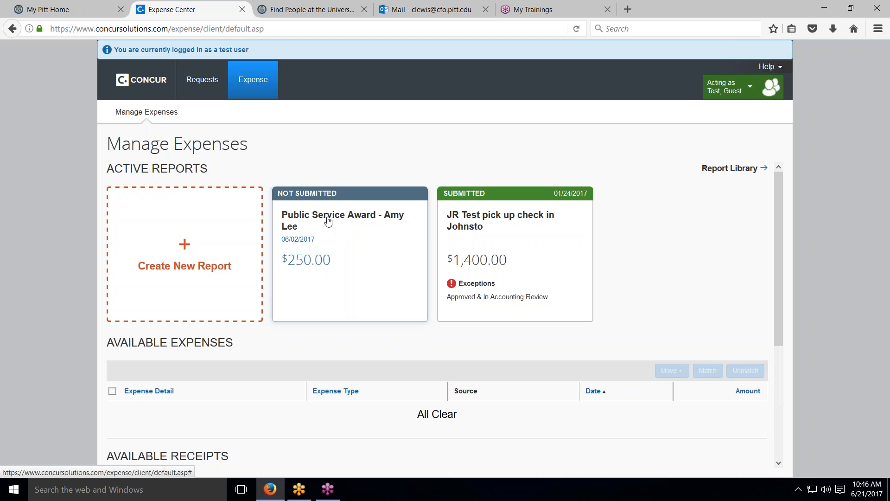
left_click(365, 219)
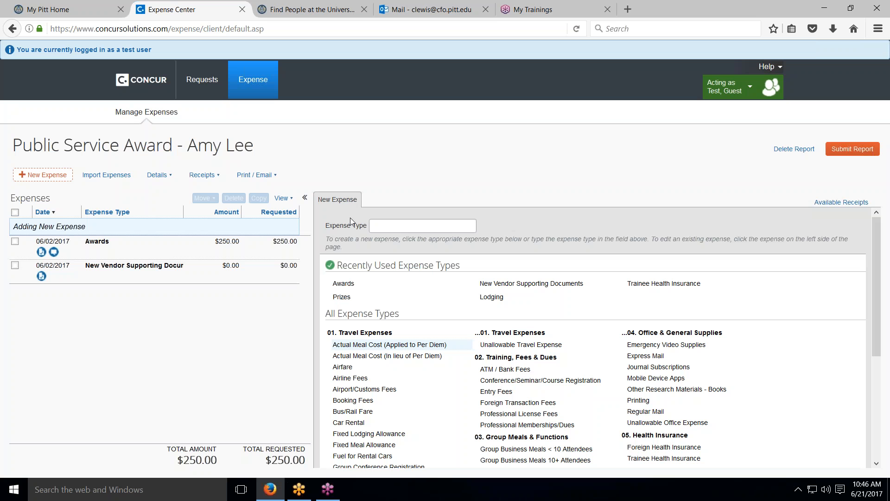
left_click(161, 175)
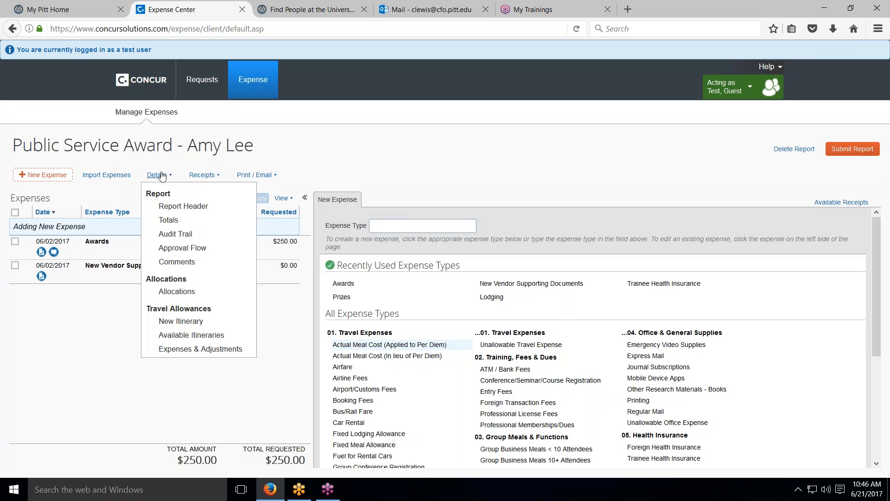
left_click(176, 207)
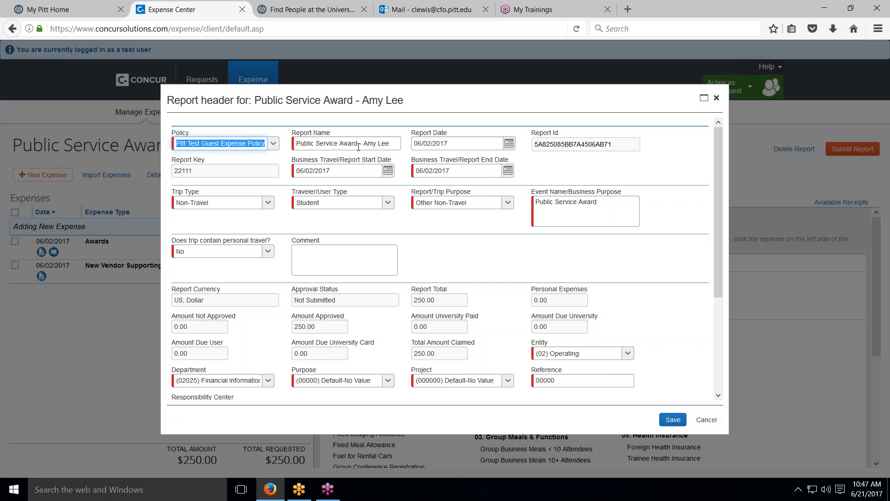
scroll(318, 365, "down", 4)
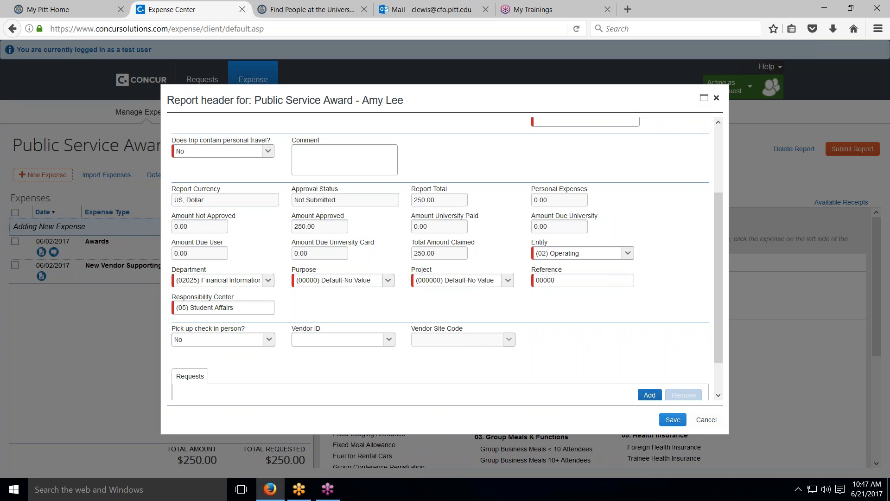
left_click(705, 420)
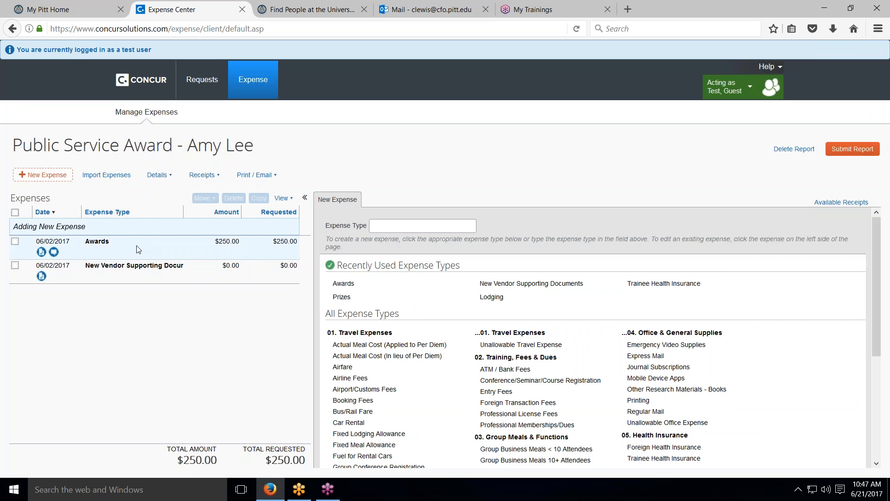
Review the Awards expense, then open the $0.00 New Vendor Supporting Documents expense to attach a receipt
left_click(103, 247)
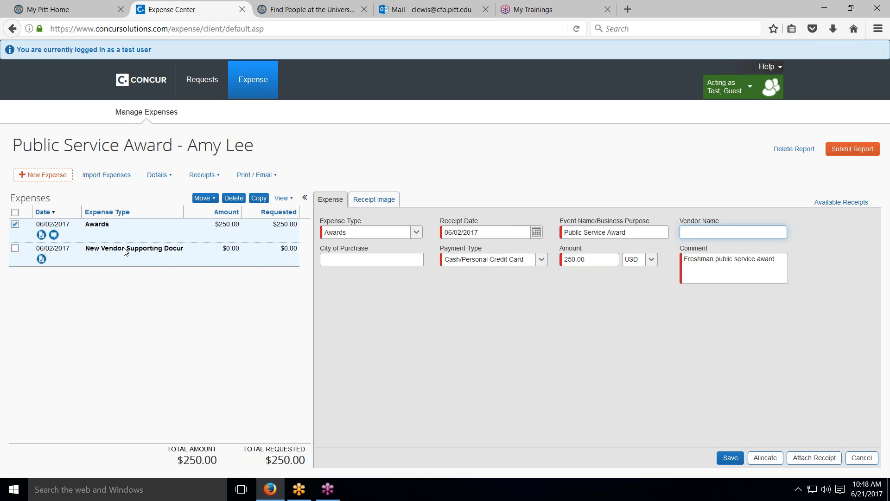
left_click(126, 250)
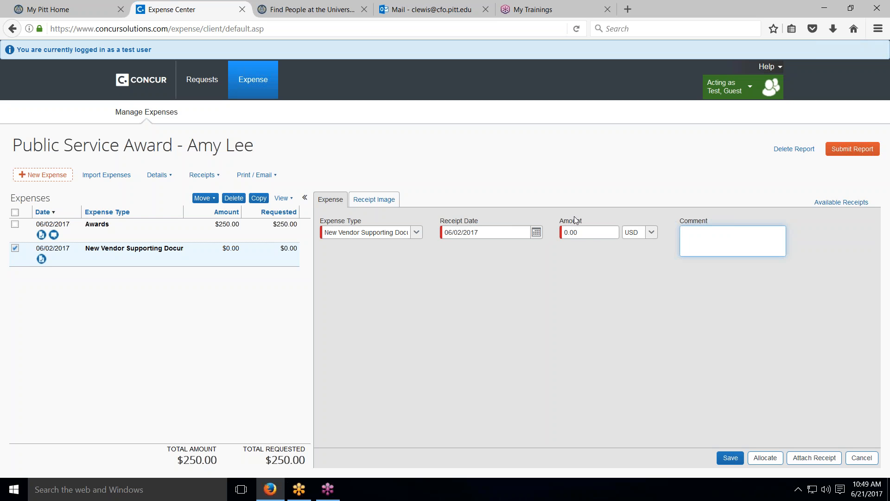
left_click(804, 458)
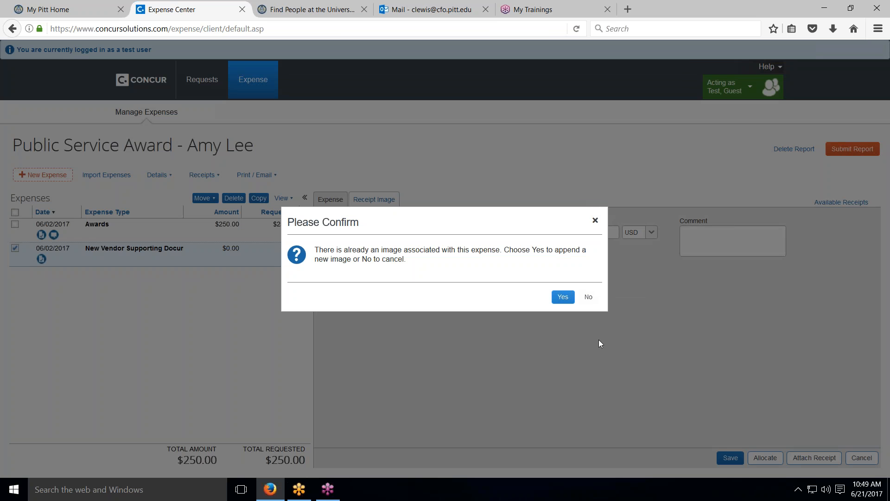
Append w9student.pdf to the vendor documents expense, then open the PantherExpress website from Company Notes
left_click(556, 299)
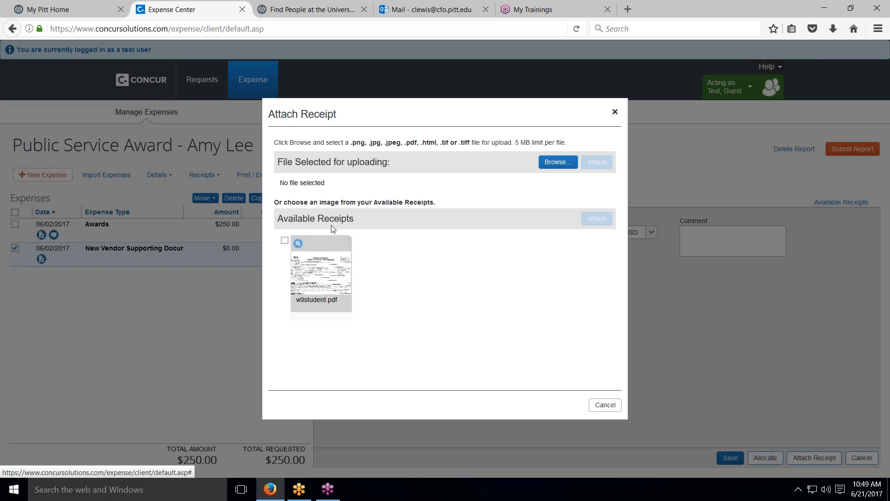
left_click(284, 240)
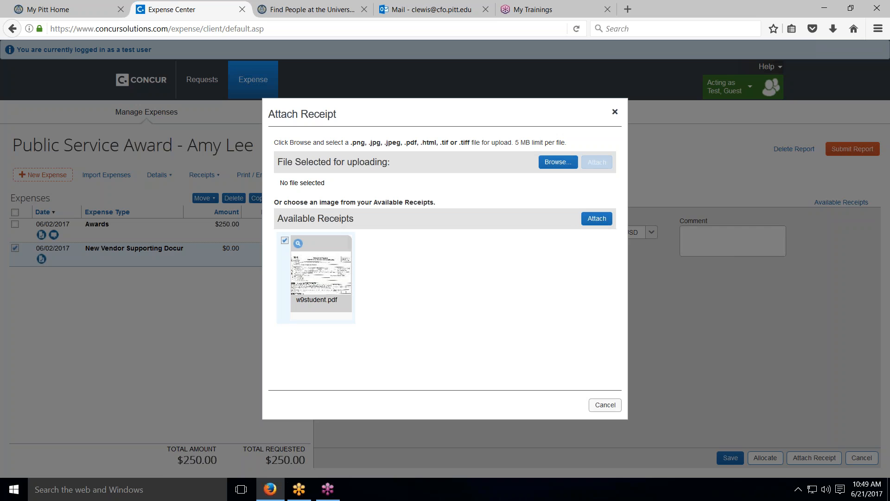
left_click(605, 405)
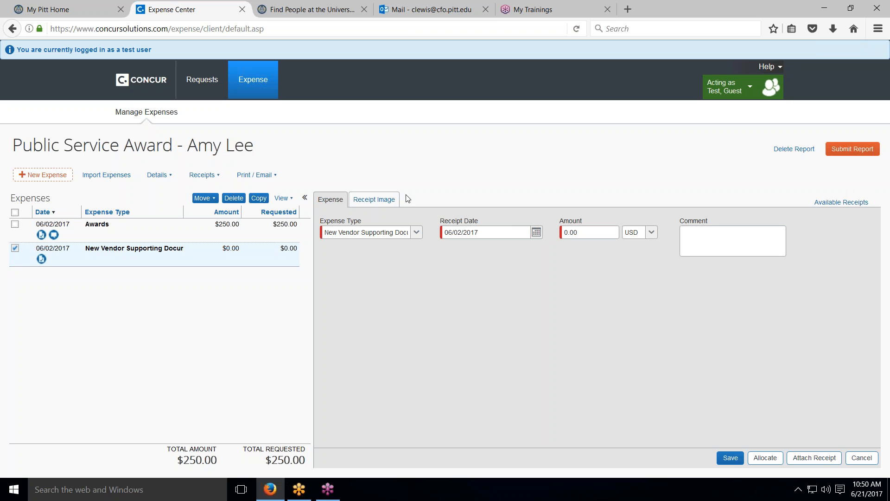
left_click(136, 80)
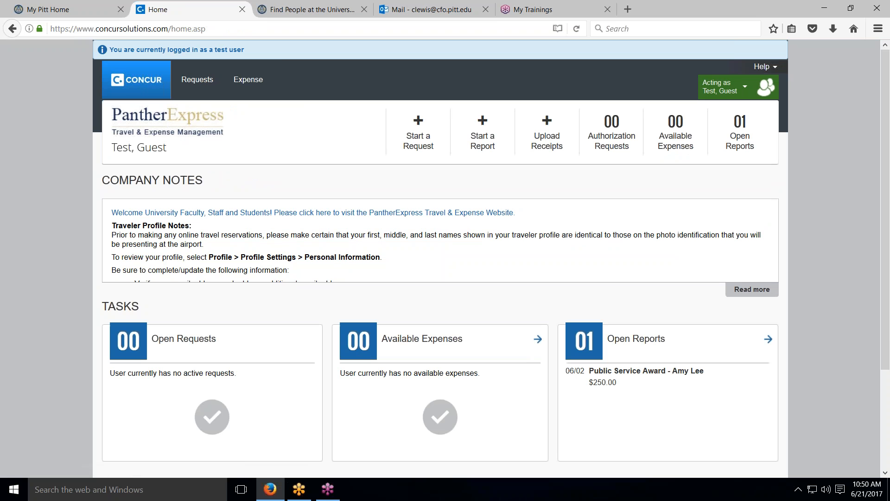
left_click(294, 216)
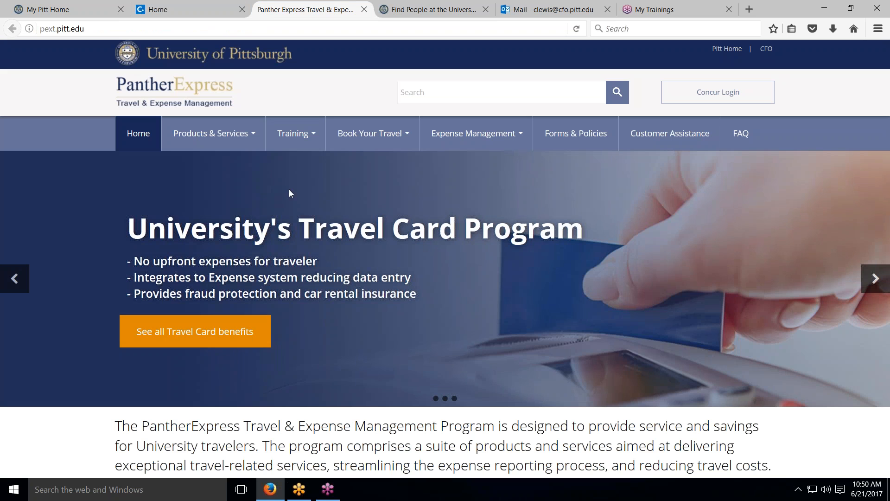
Open the Student Payments Guide PDF under Training > Quick Start Guides
left_click(291, 136)
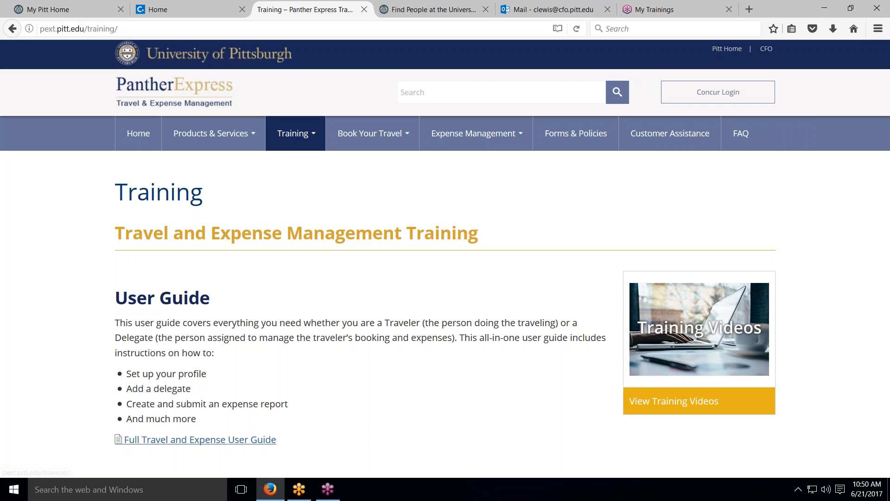
scroll(264, 234, "down", 3)
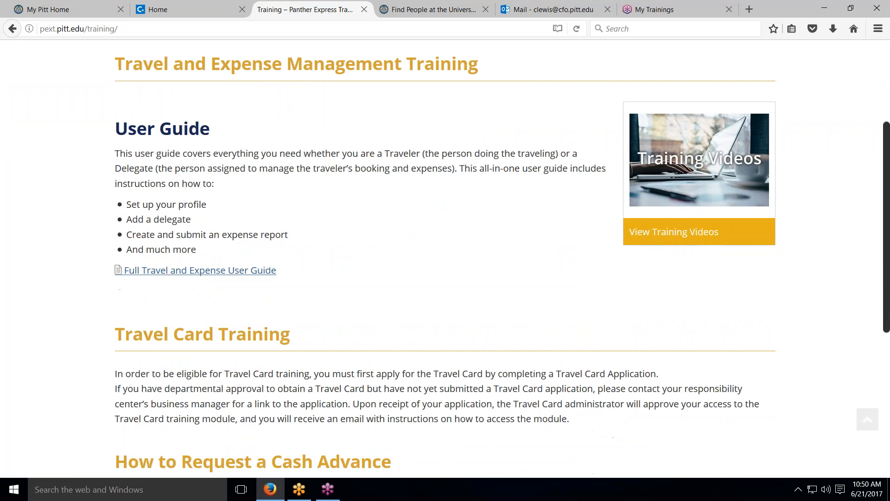
scroll(260, 254, "up", 4)
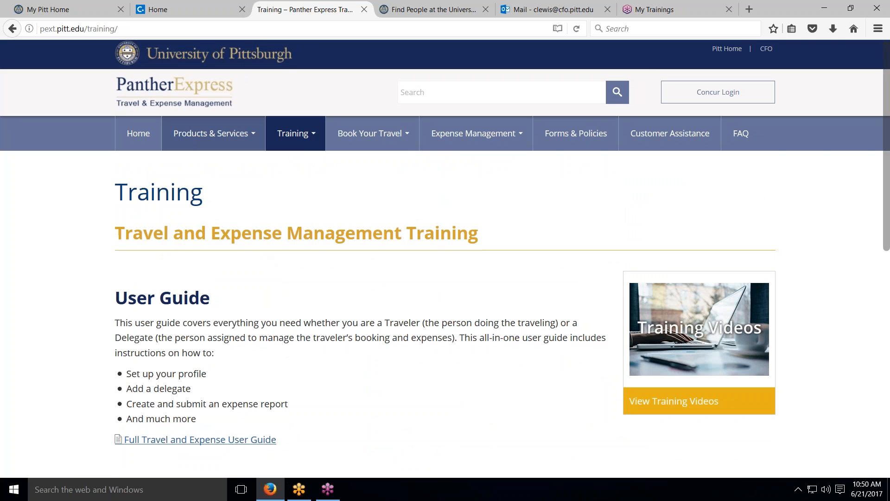
mouse_move(275, 133)
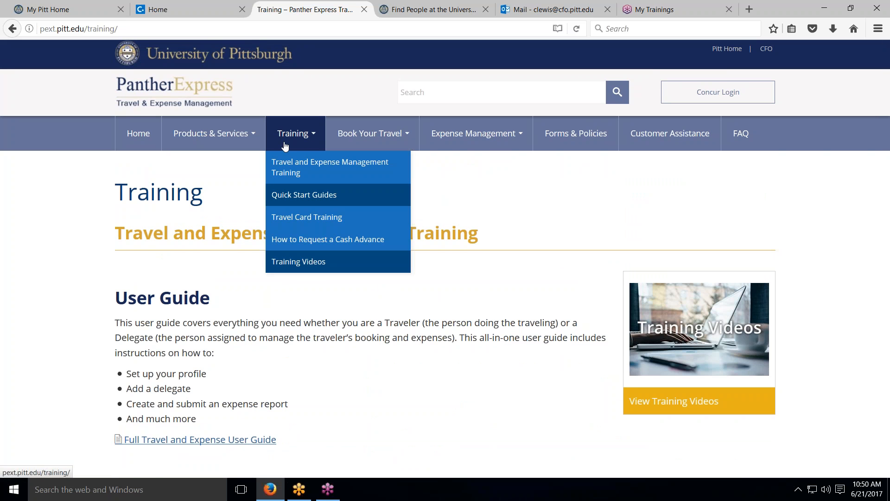
left_click(297, 198)
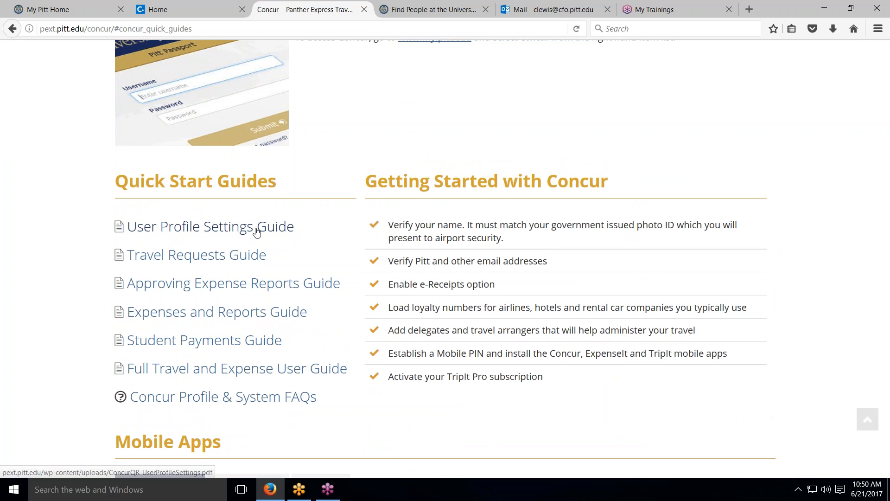
left_click(200, 346)
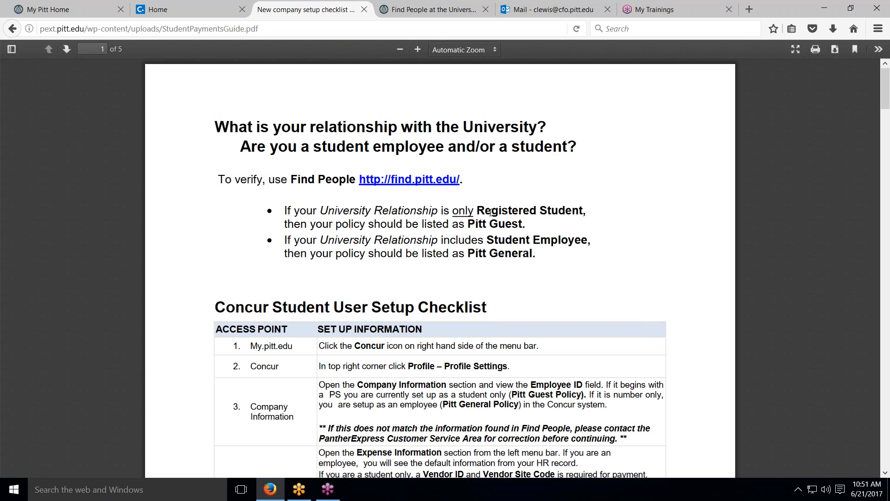
scroll(515, 252, "down", 3)
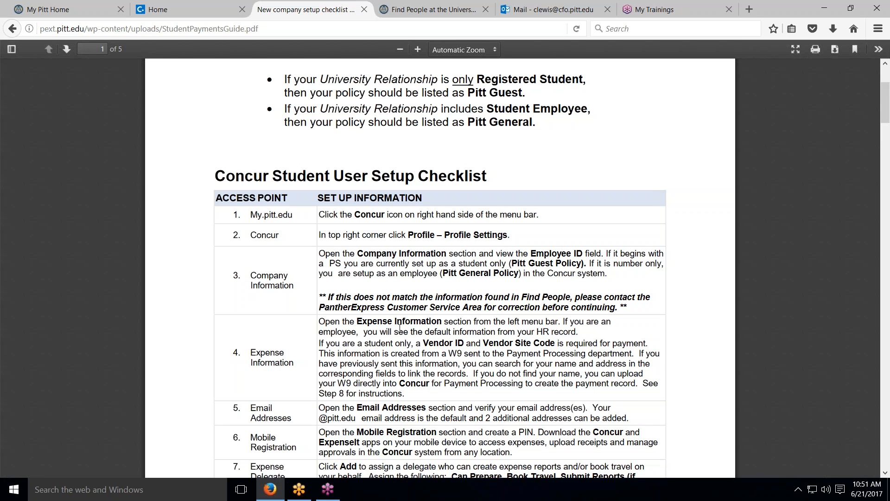
scroll(399, 327, "down", 3)
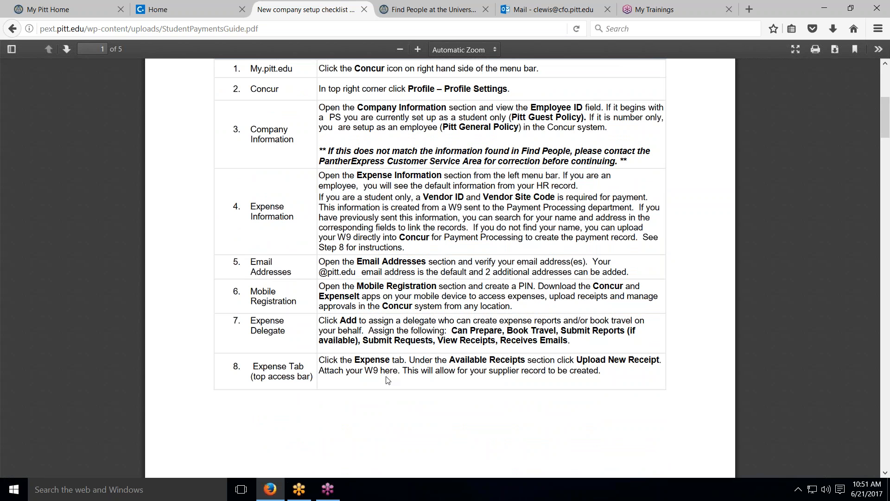
scroll(387, 380, "down", 5)
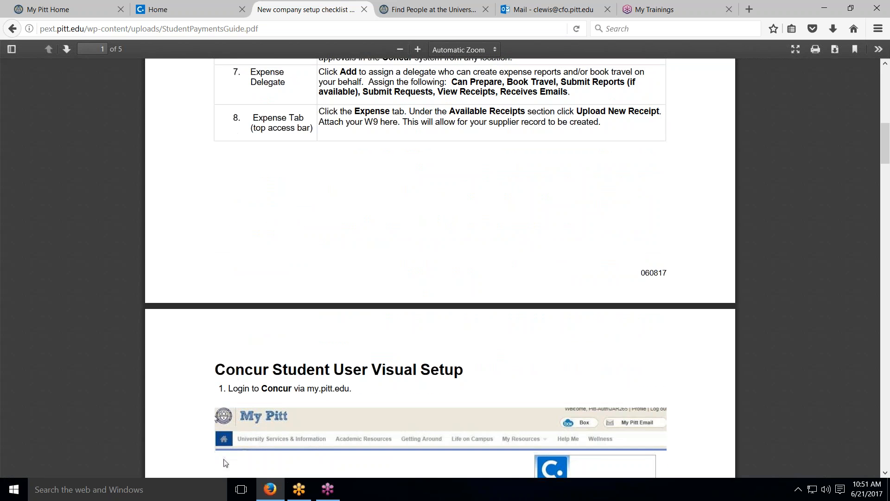
scroll(371, 324, "down", 3)
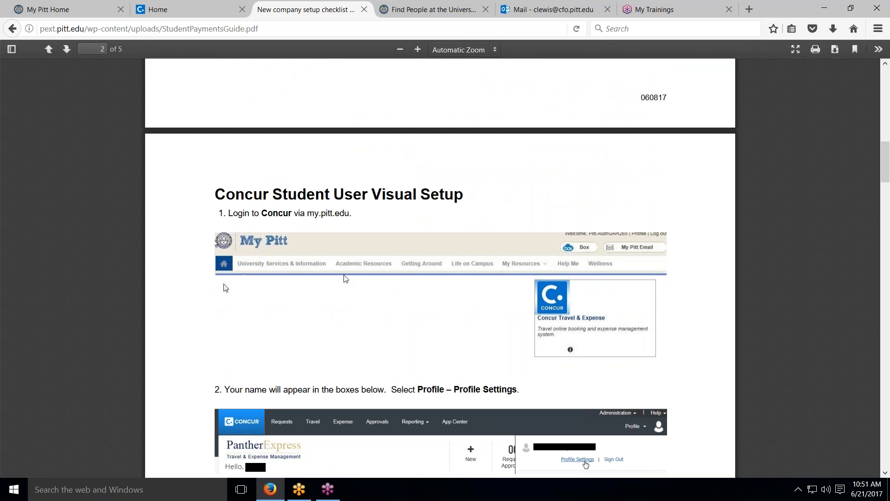
scroll(348, 278, "down", 1)
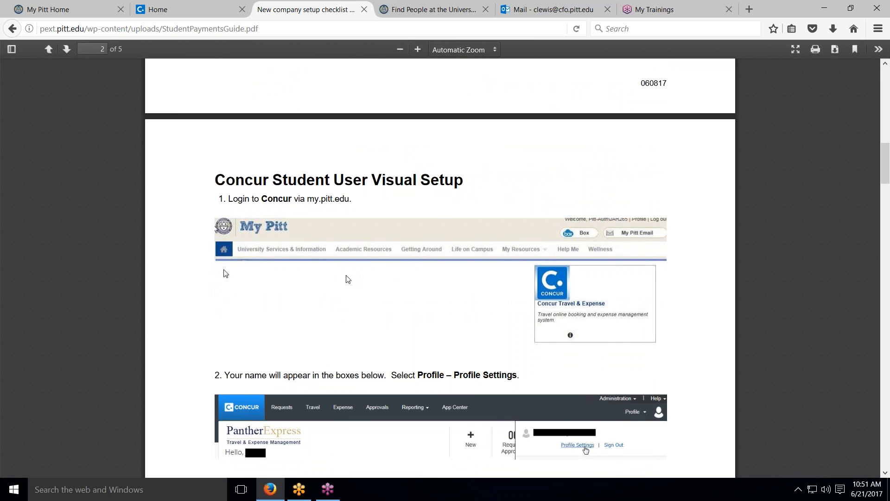
scroll(347, 279, "up", 9)
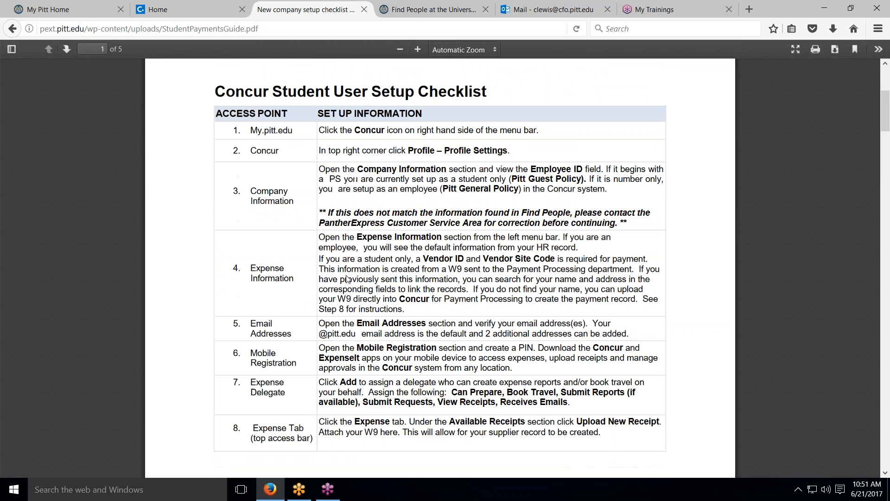
scroll(347, 278, "up", 5)
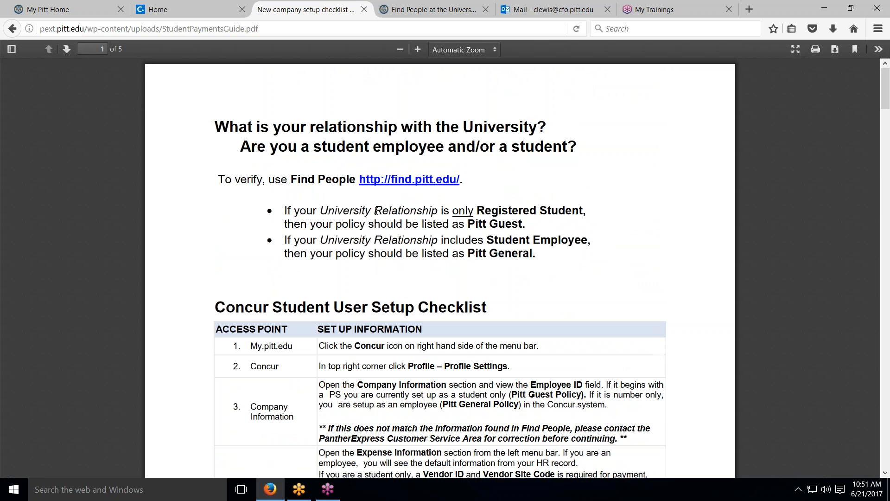